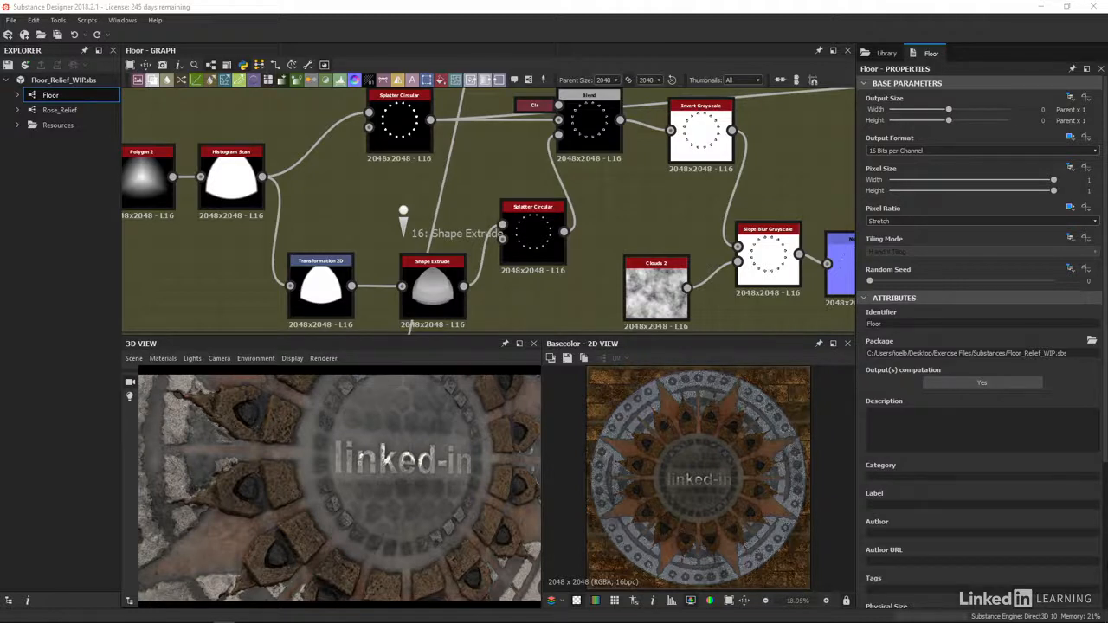
# Delete the existing Shape Extrude node between the Transformation 2D and the lower Splatter Circular node
pyautogui.moveTo(518, 292); pyautogui.dragTo(572, 254, button='middle')
pyautogui.scroll(1, 545, 263)
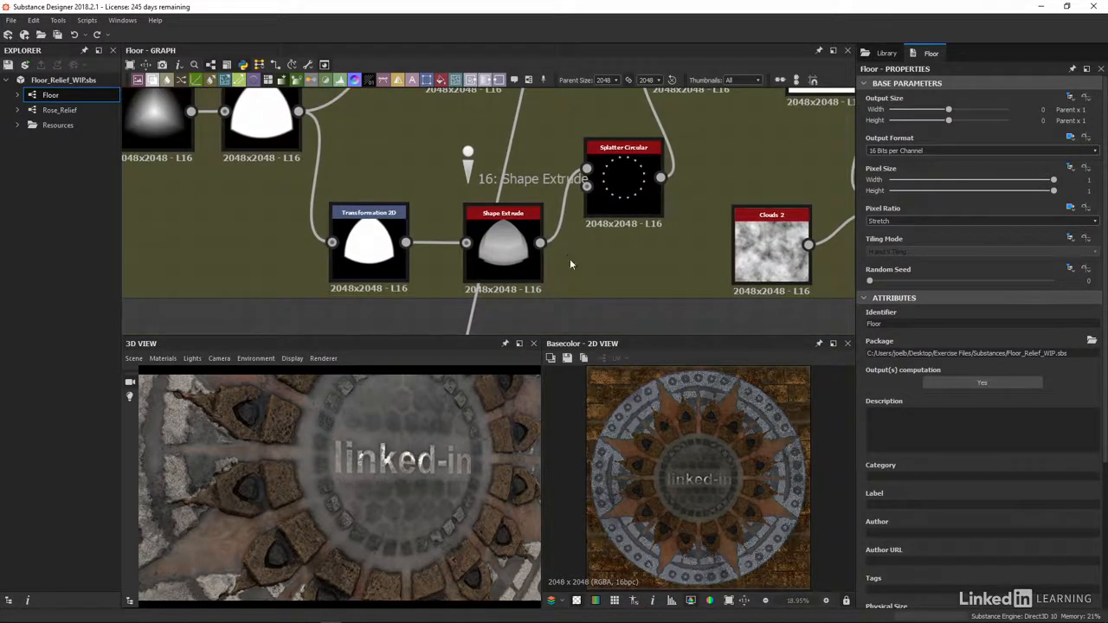
pyautogui.click(527, 259)
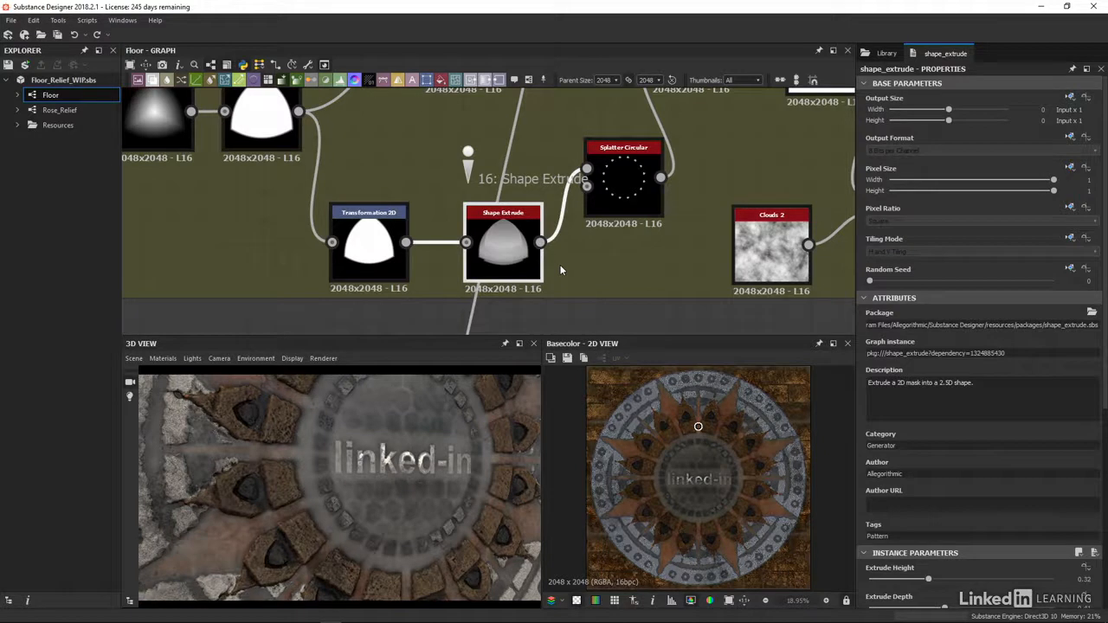
pyautogui.press('Delete')
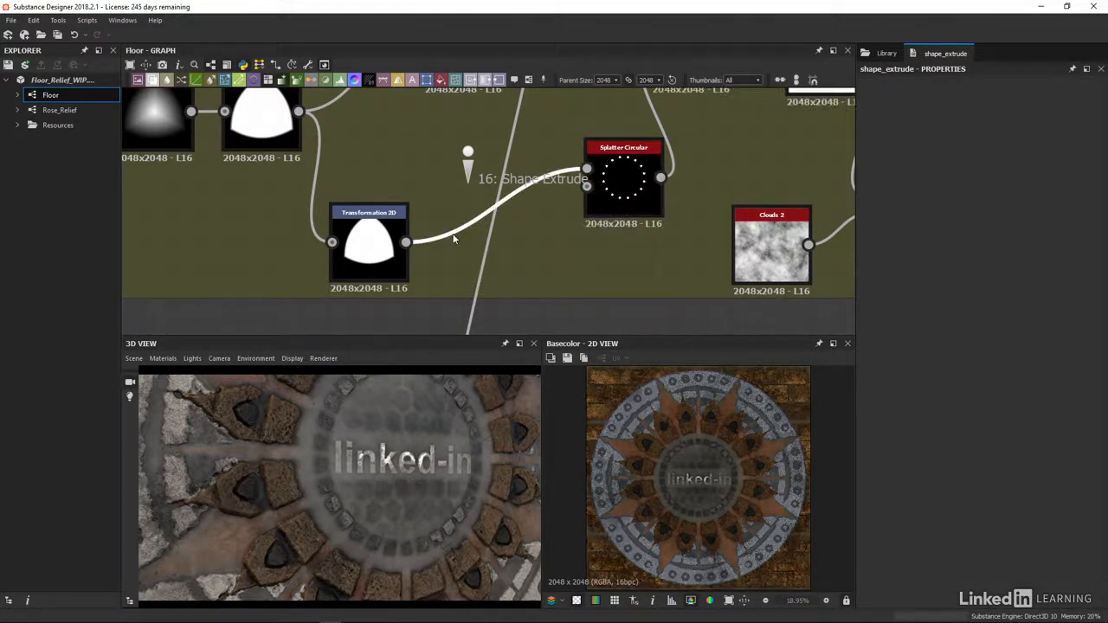
# Insert a new Shape Extrude node between the Transformation 2D node and the lower Splatter Circular node
pyautogui.click(374, 255)
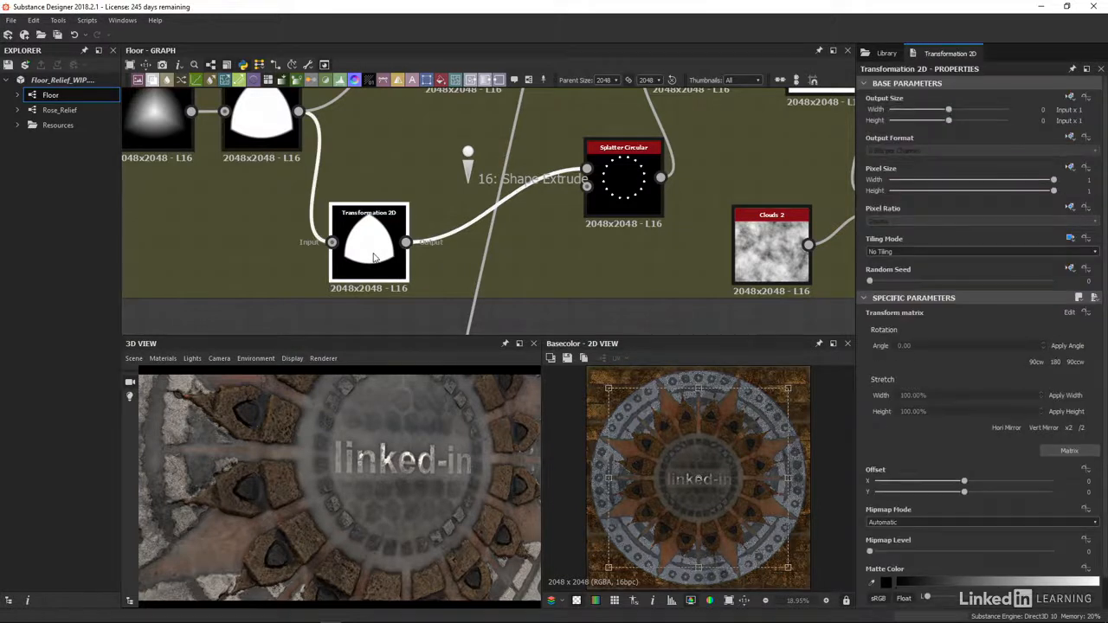
pyautogui.press('space')
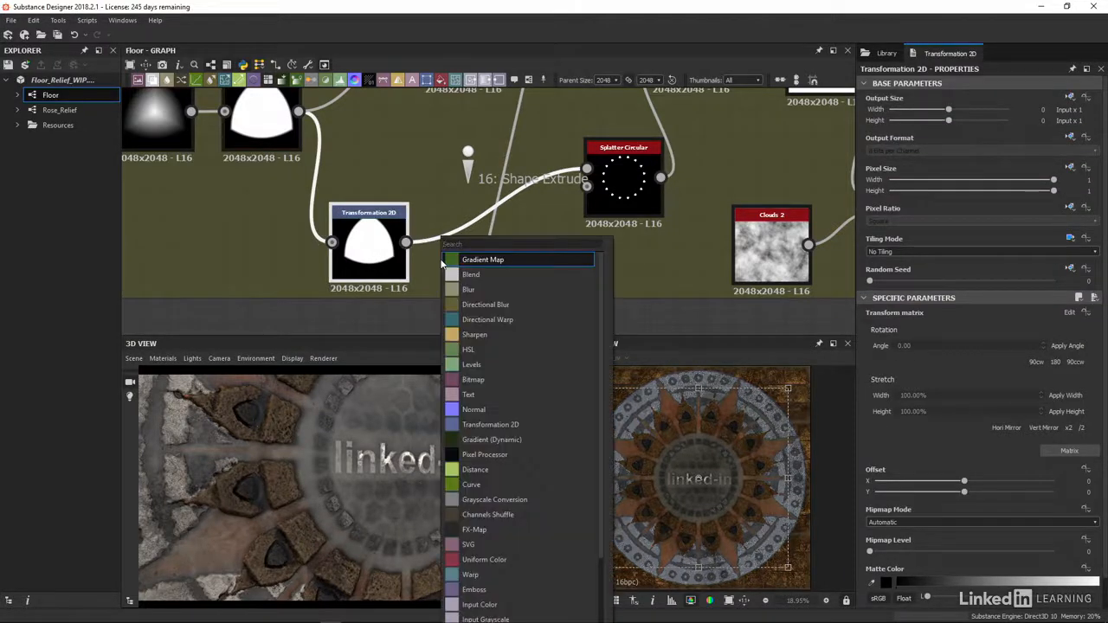
pyautogui.write('shape ex')
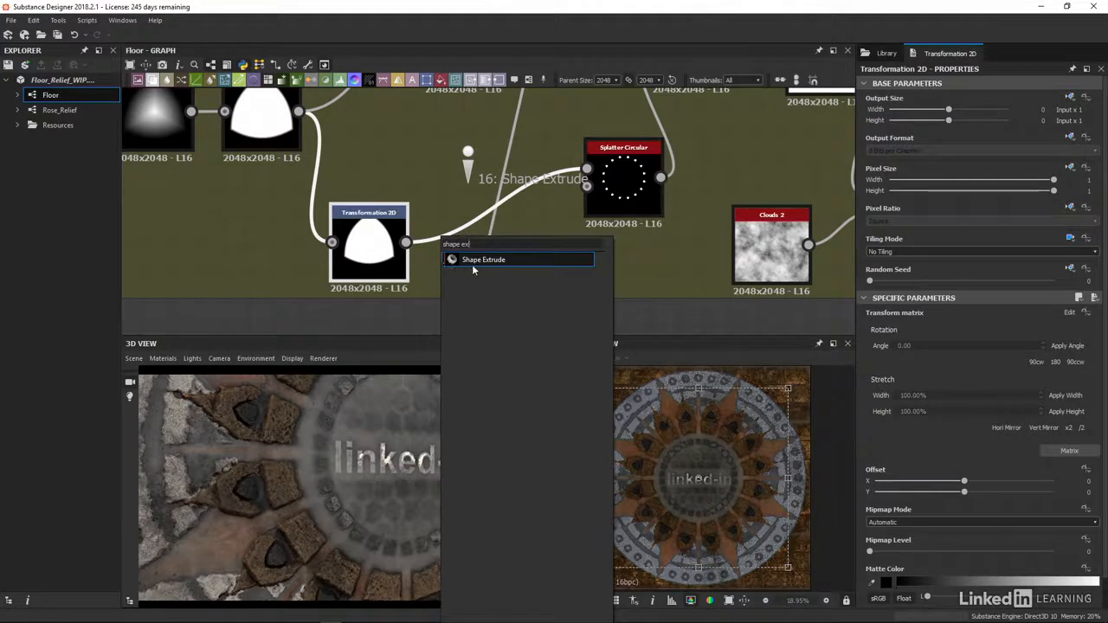
pyautogui.click(474, 260)
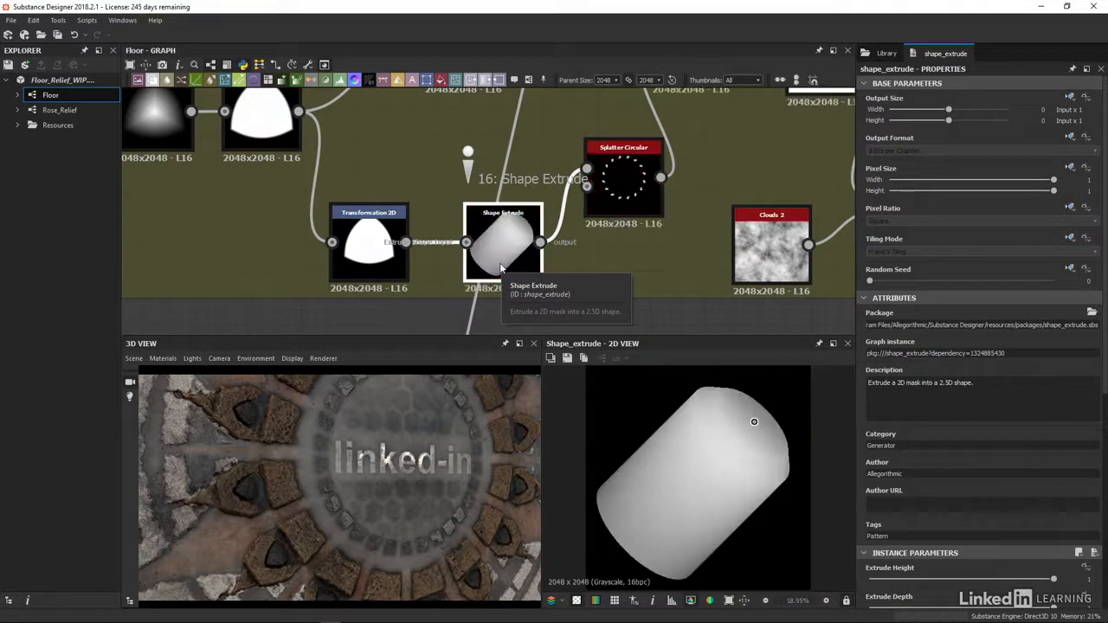
# Set the new Shape Extrude node's Extrude Height to about 0.77 and Extrude Depth to about 0.56
pyautogui.scroll(-8, 982, 346)
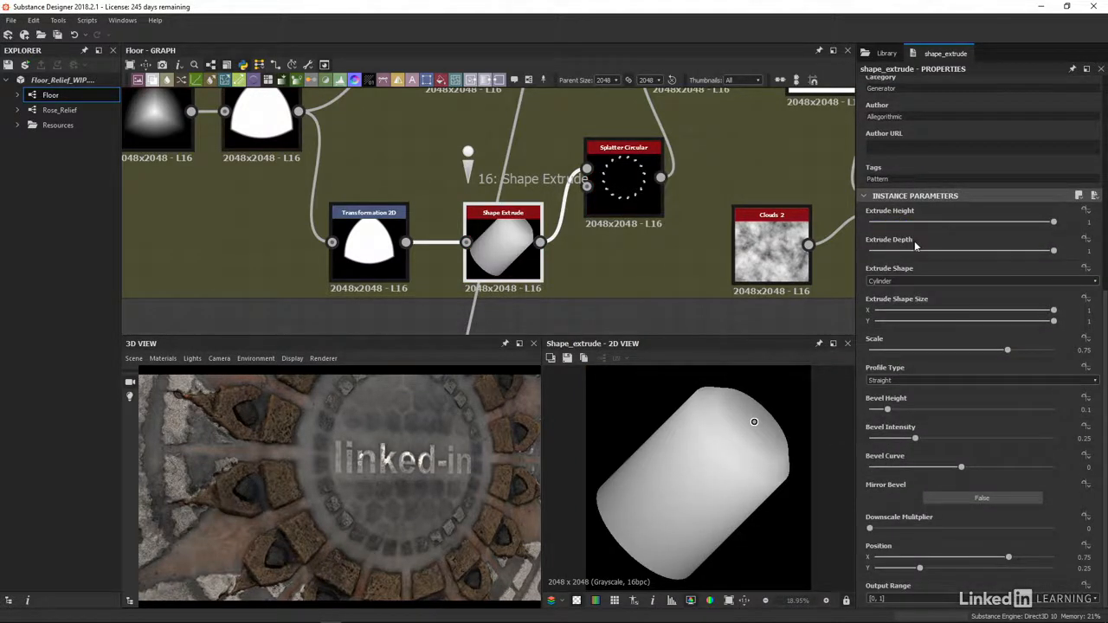
pyautogui.moveTo(995, 222); pyautogui.dragTo(956, 225)
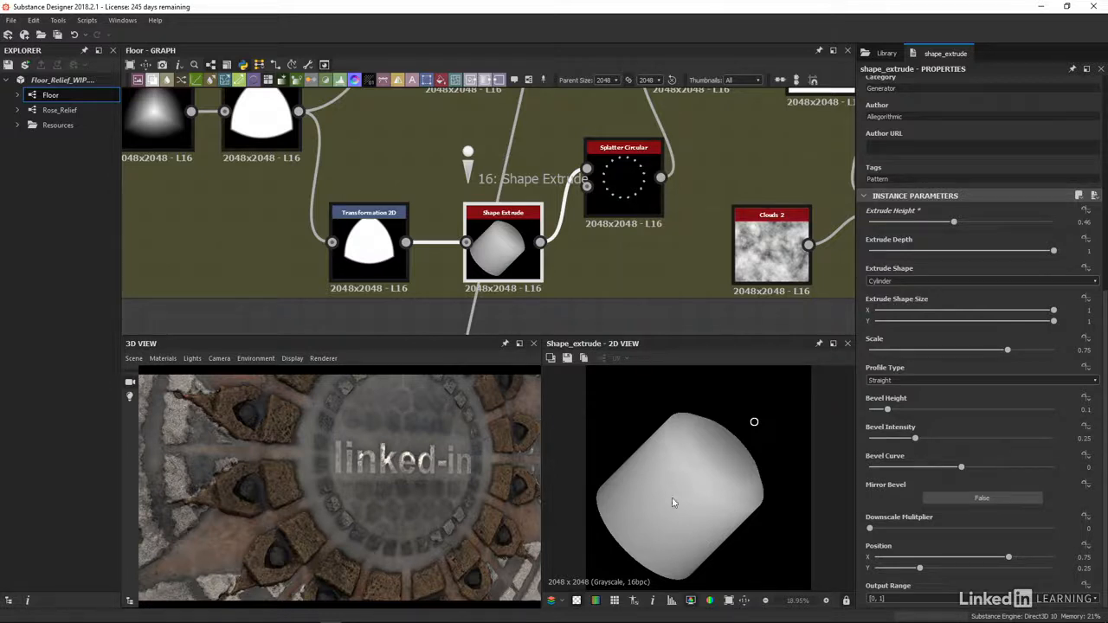
pyautogui.moveTo(953, 222); pyautogui.dragTo(974, 222)
pyautogui.click(1010, 223)
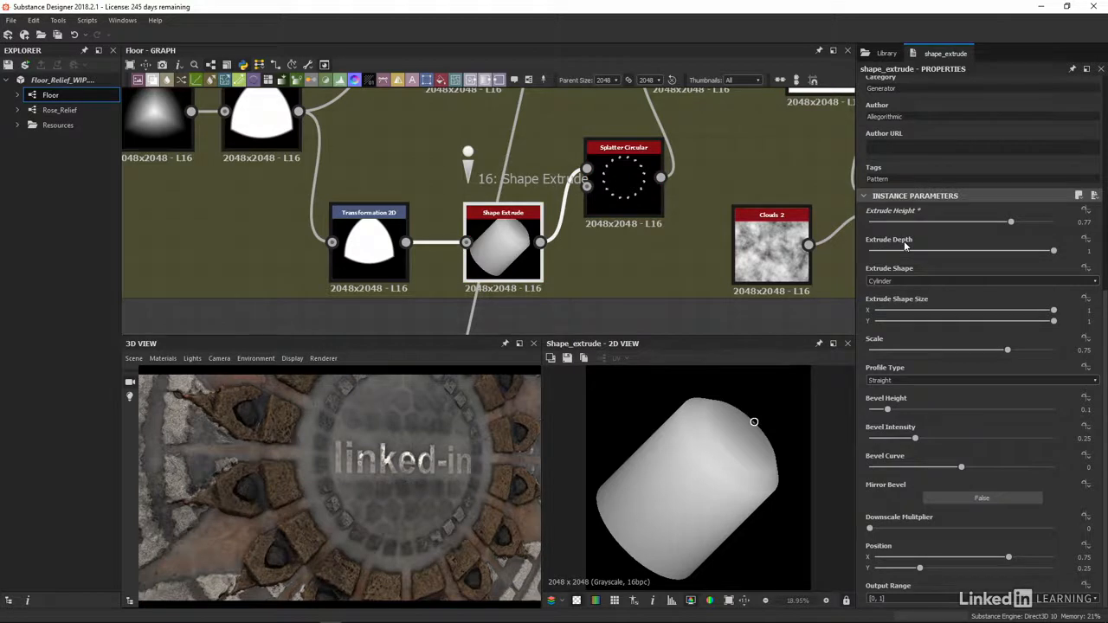
pyautogui.moveTo(1008, 251); pyautogui.dragTo(973, 256)
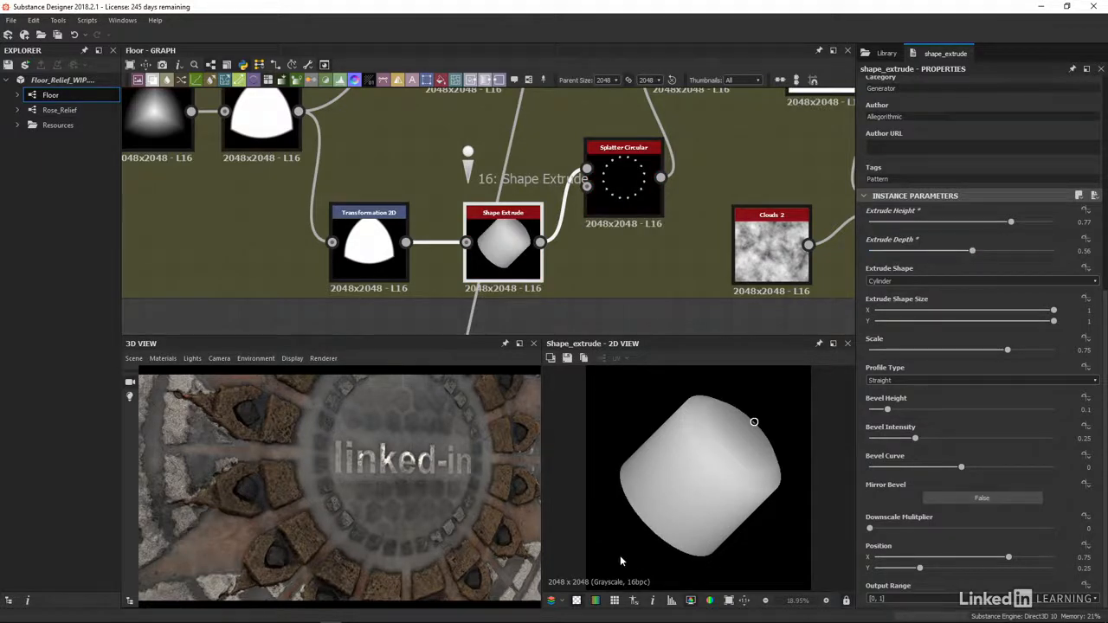
# Try Cube as the Shape Extrude node's Extrude Shape, and settle on Custom Input
pyautogui.click(927, 281)
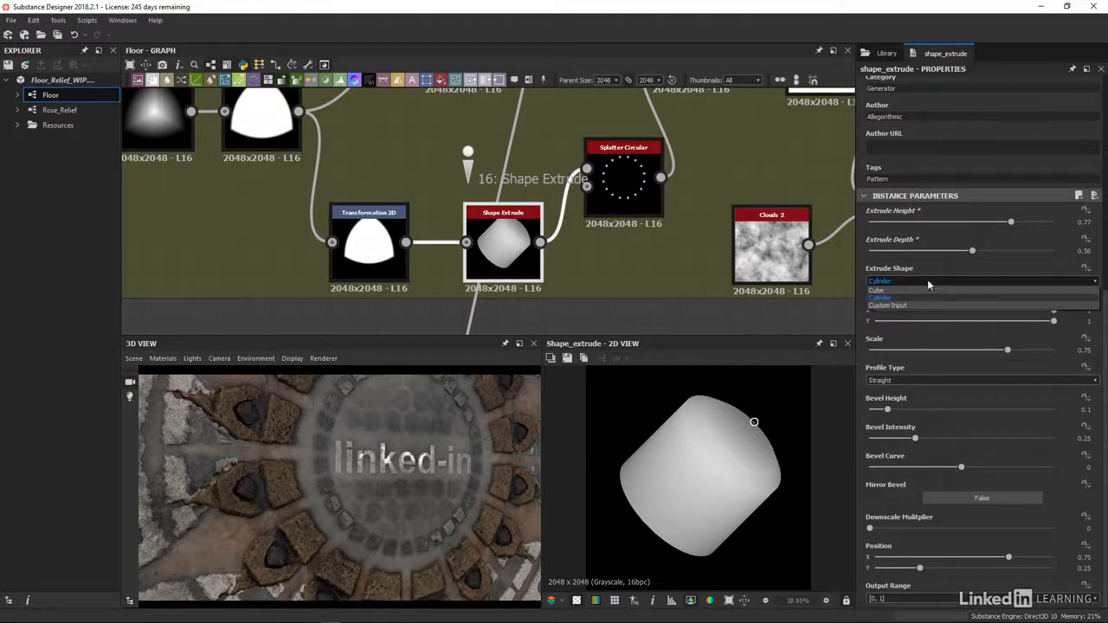
pyautogui.click(917, 290)
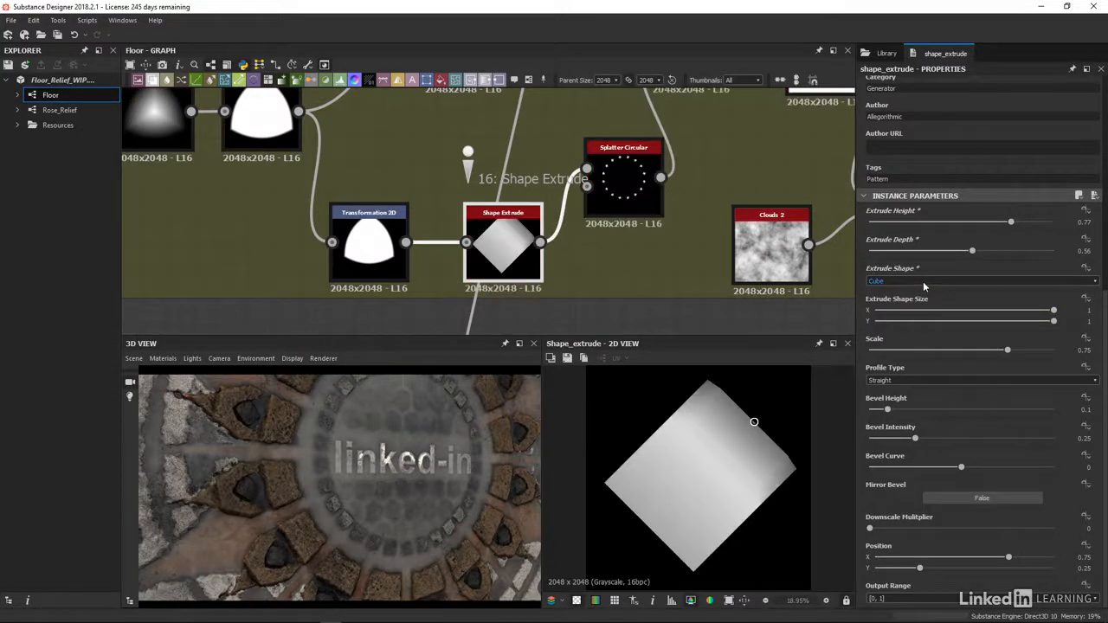
pyautogui.click(923, 281)
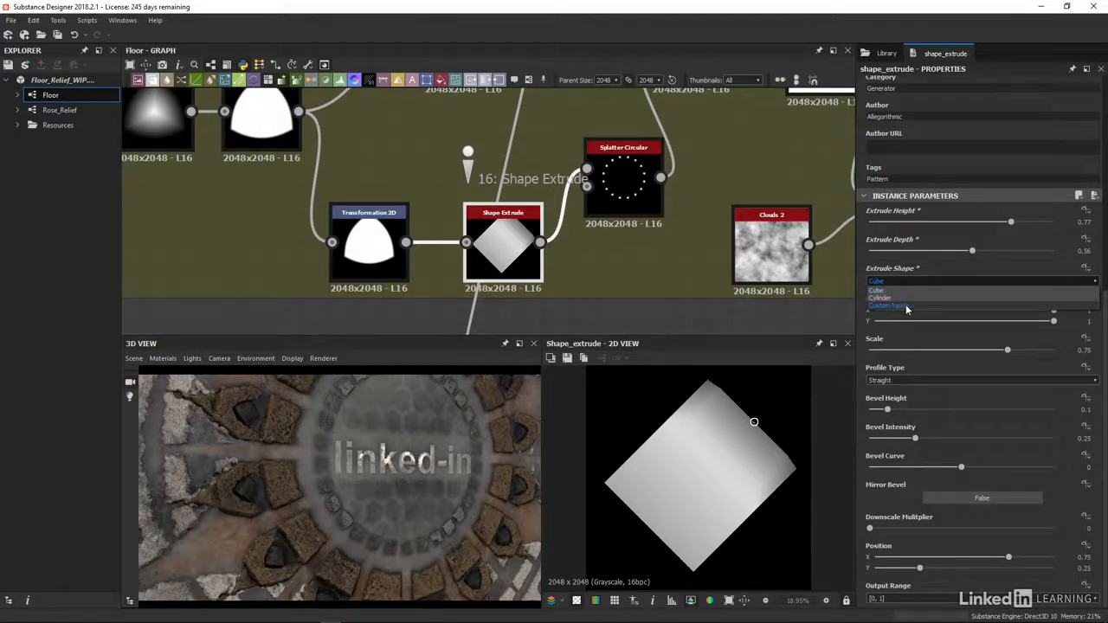
pyautogui.click(898, 308)
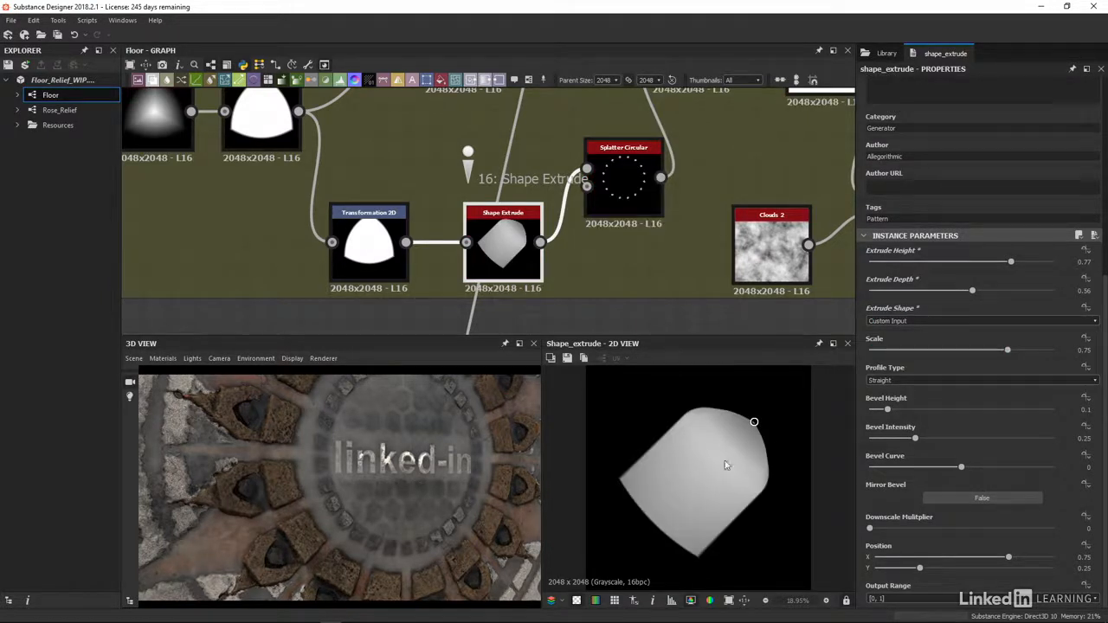
# Set the Shape Extrude node's Extrude Height to 0.32 and Extrude Depth to 0.4
pyautogui.click(1083, 261)
pyautogui.write('0.32')
pyautogui.press('Tab')
pyautogui.write('0.4')
pyautogui.press('Return')
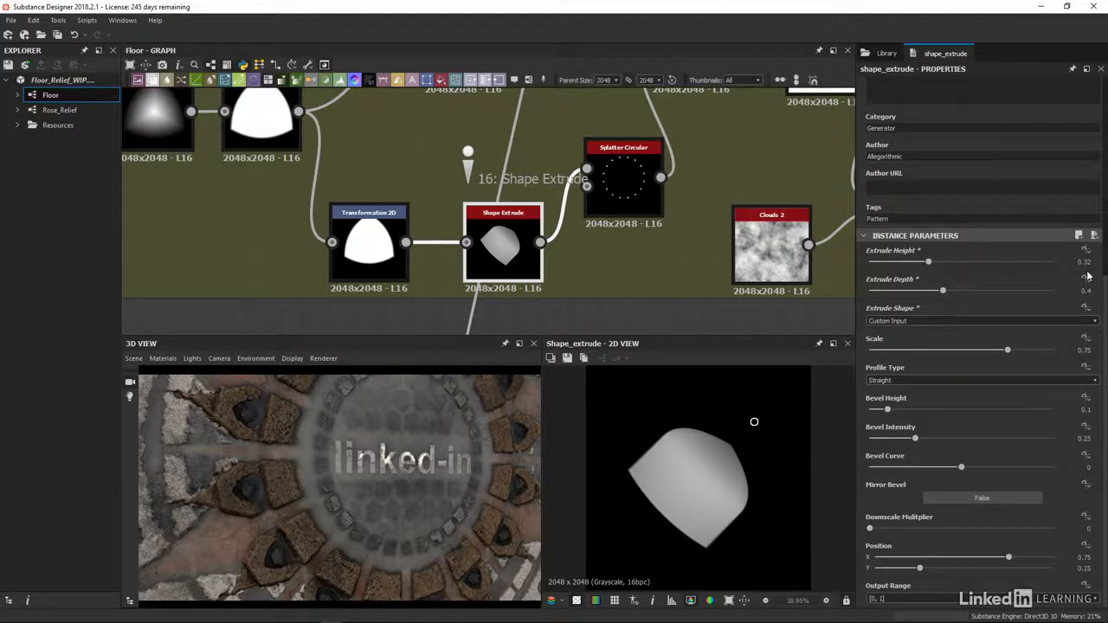
pyautogui.click(1055, 380)
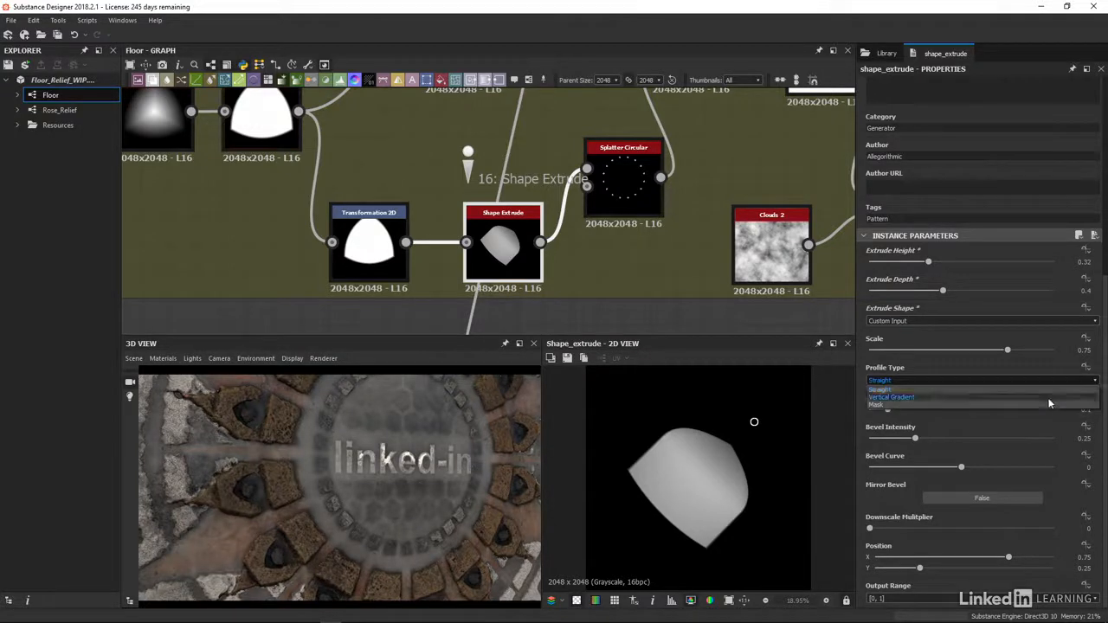
pyautogui.click(1049, 397)
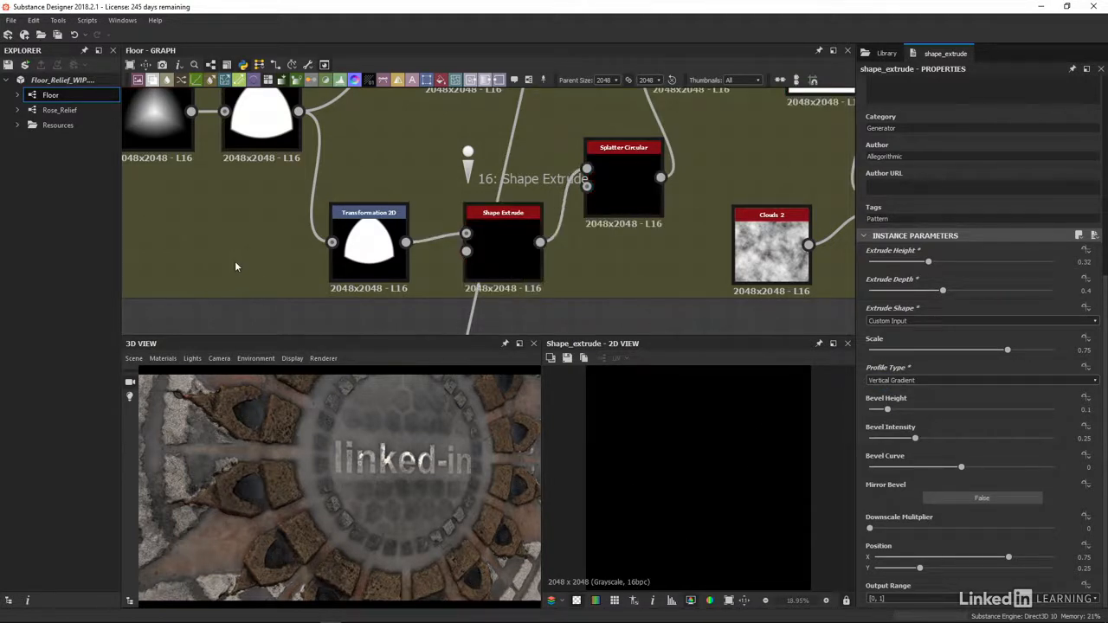
pyautogui.press('space')
pyautogui.write('gradi')
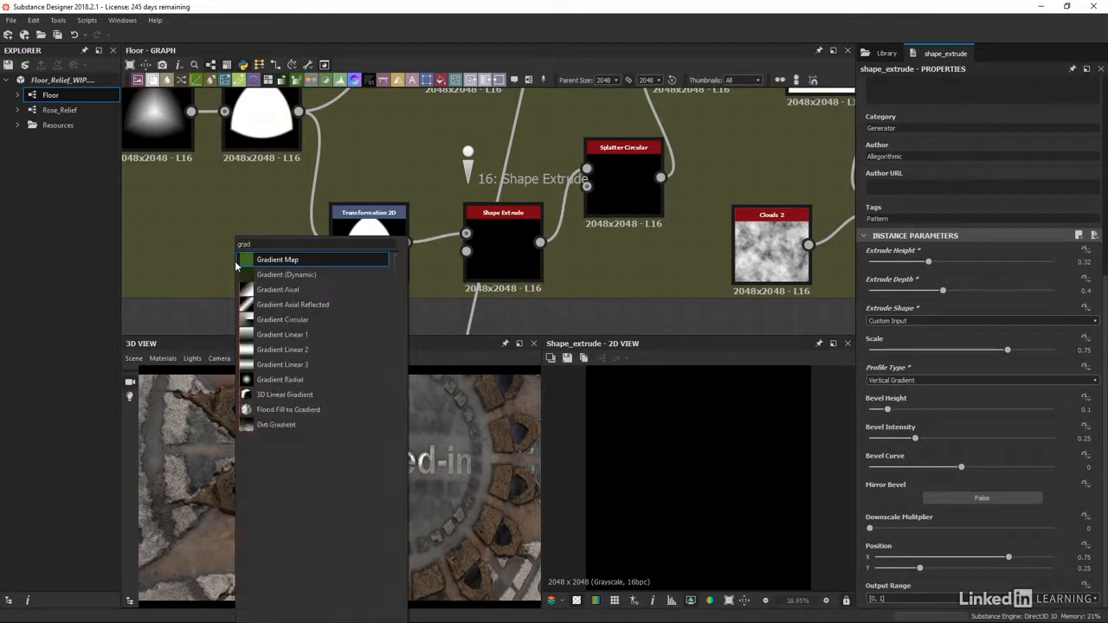
pyautogui.click(281, 334)
pyautogui.moveTo(271, 257); pyautogui.dragTo(465, 251)
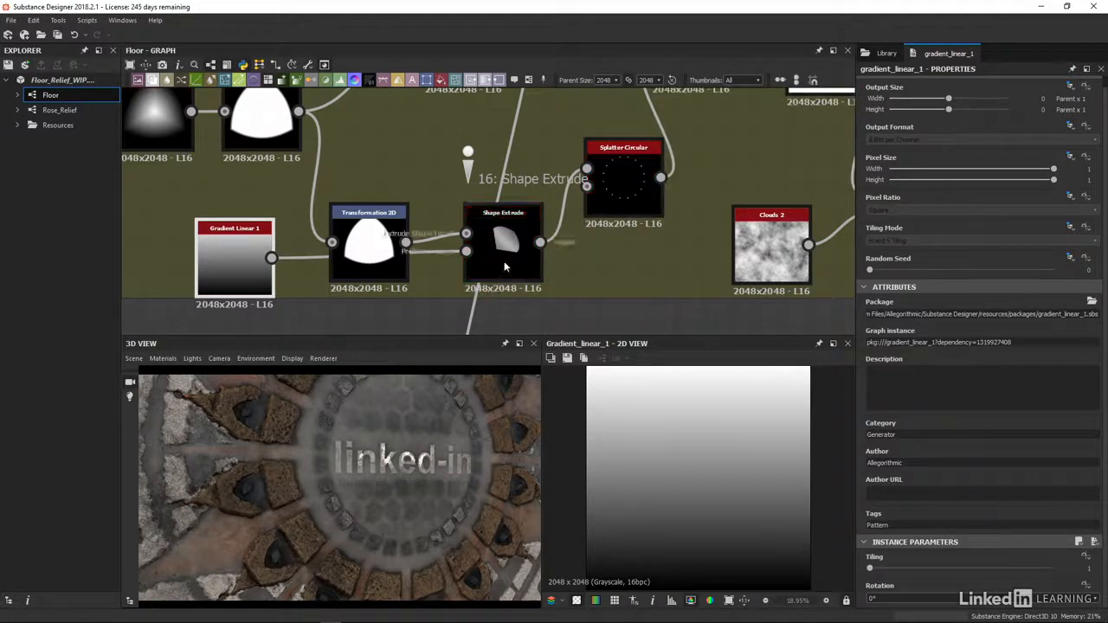
# Display the Shape Extrude result in the 2D view and set the Gradient Linear 1 node's Tiling to 2
pyautogui.doubleClick(504, 261)
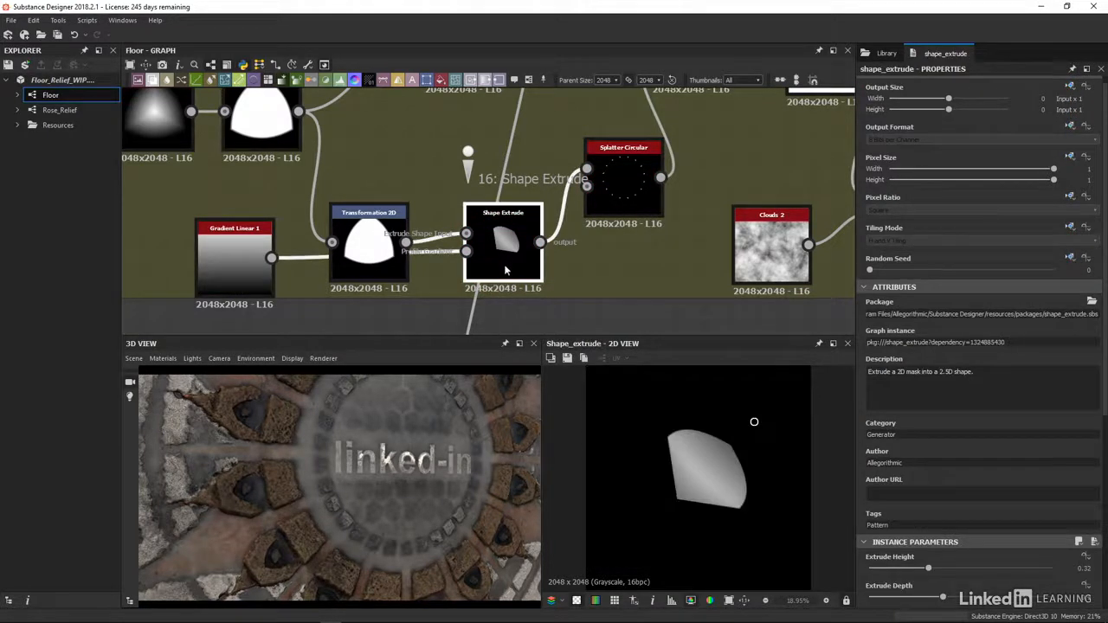
pyautogui.click(235, 267)
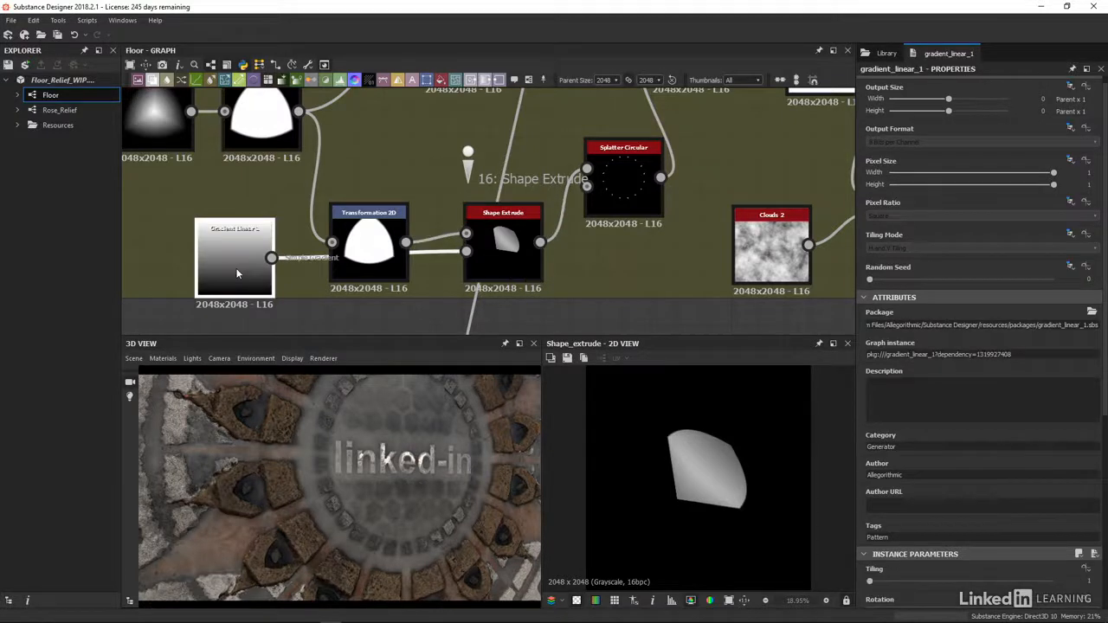
pyautogui.moveTo(868, 571); pyautogui.dragTo(882, 573)
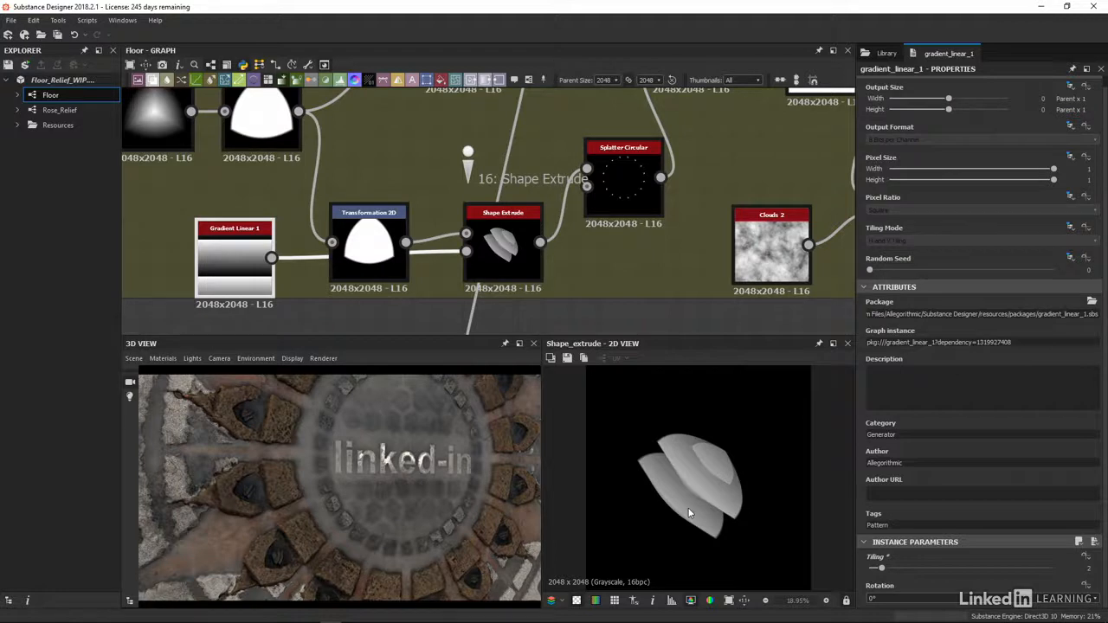
# Delete the Gradient Linear 1 node and return Shape Extrude's Profile Type to Straight
pyautogui.press('Delete')
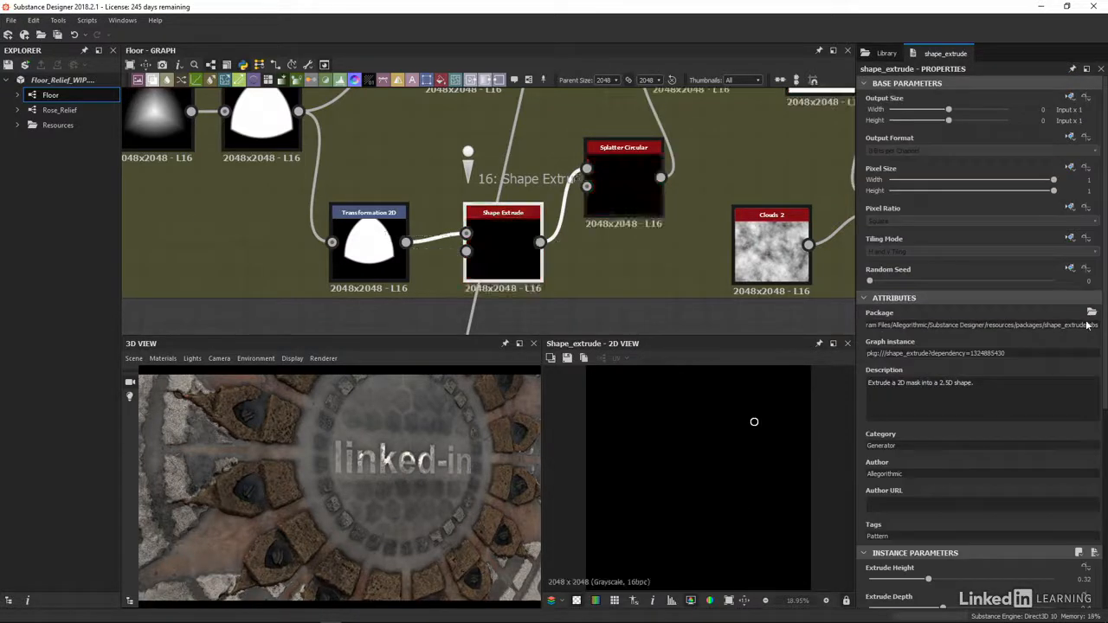
pyautogui.scroll(-3, 978, 363)
pyautogui.scroll(-1, 945, 390)
pyautogui.click(946, 382)
pyautogui.click(926, 396)
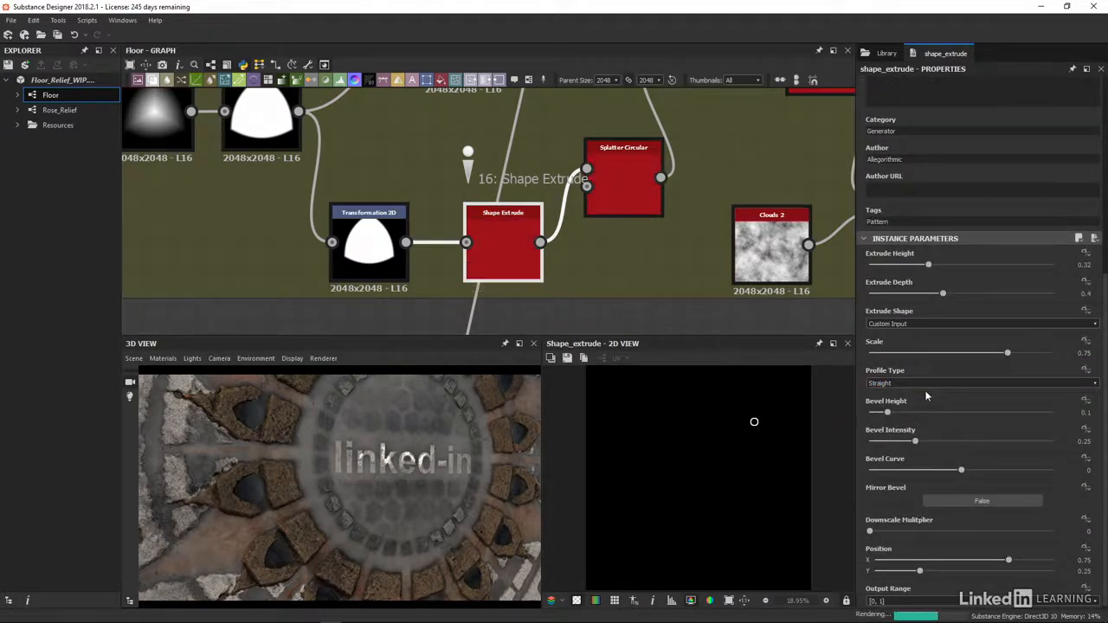
# Set the Shape Extrude node's Scale to 1
pyautogui.click(1085, 353)
pyautogui.write('1')
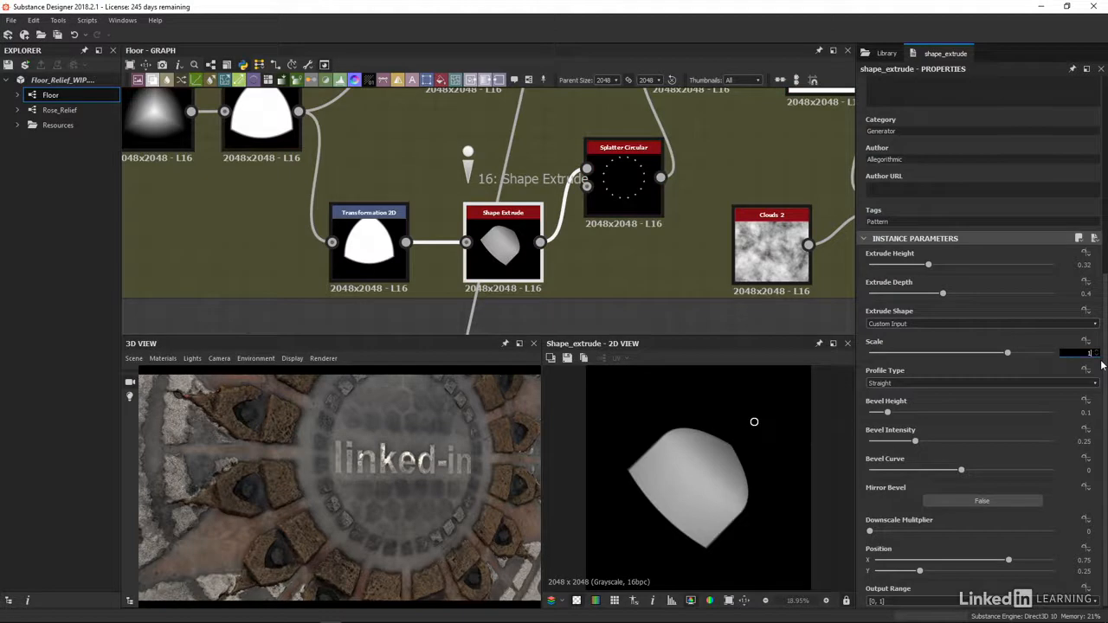
pyautogui.press('Return')
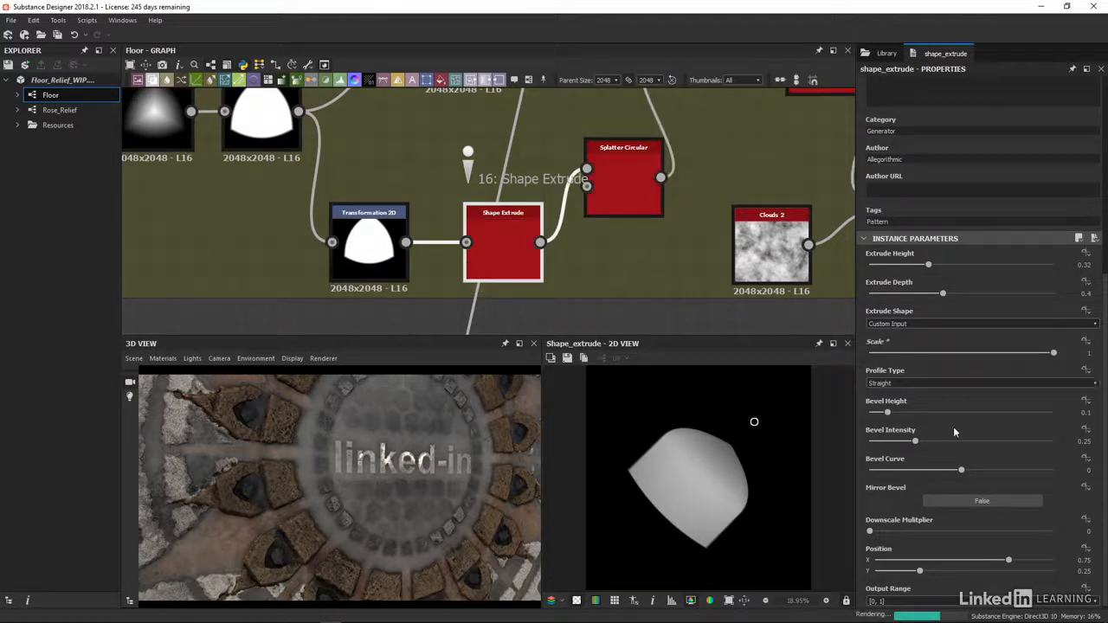
# Try bevel settings on the extruded shape, ending with Bevel Height about 0.78, Bevel Intensity about 0.51 and Bevel Curve about 0.31
pyautogui.moveTo(887, 412); pyautogui.dragTo(942, 418)
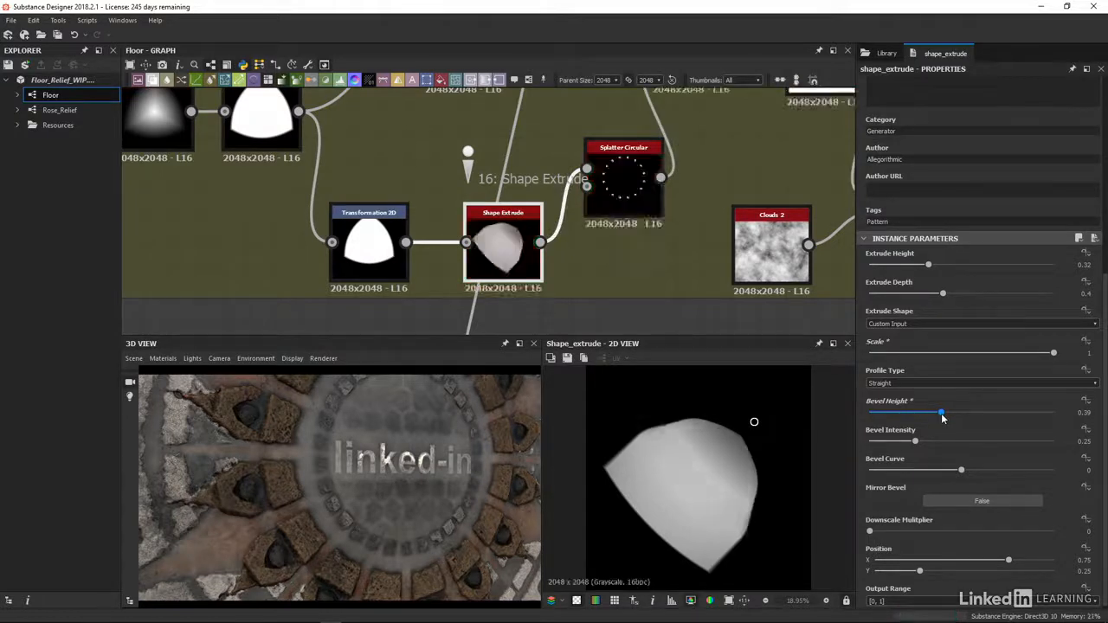
pyautogui.moveTo(916, 442); pyautogui.dragTo(964, 441)
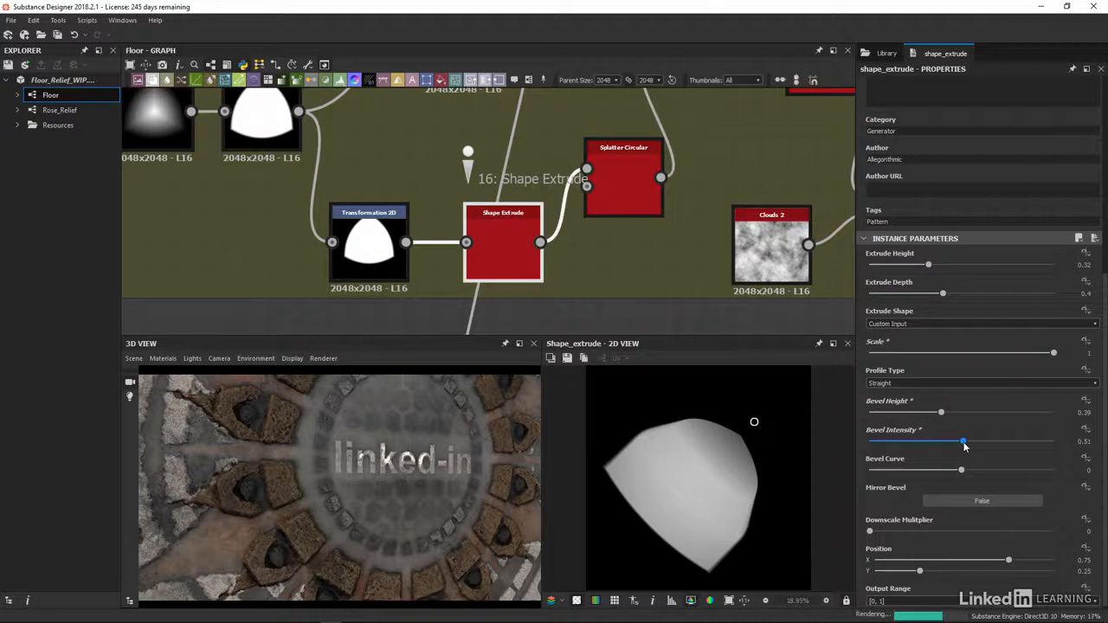
pyautogui.moveTo(960, 470); pyautogui.dragTo(897, 471)
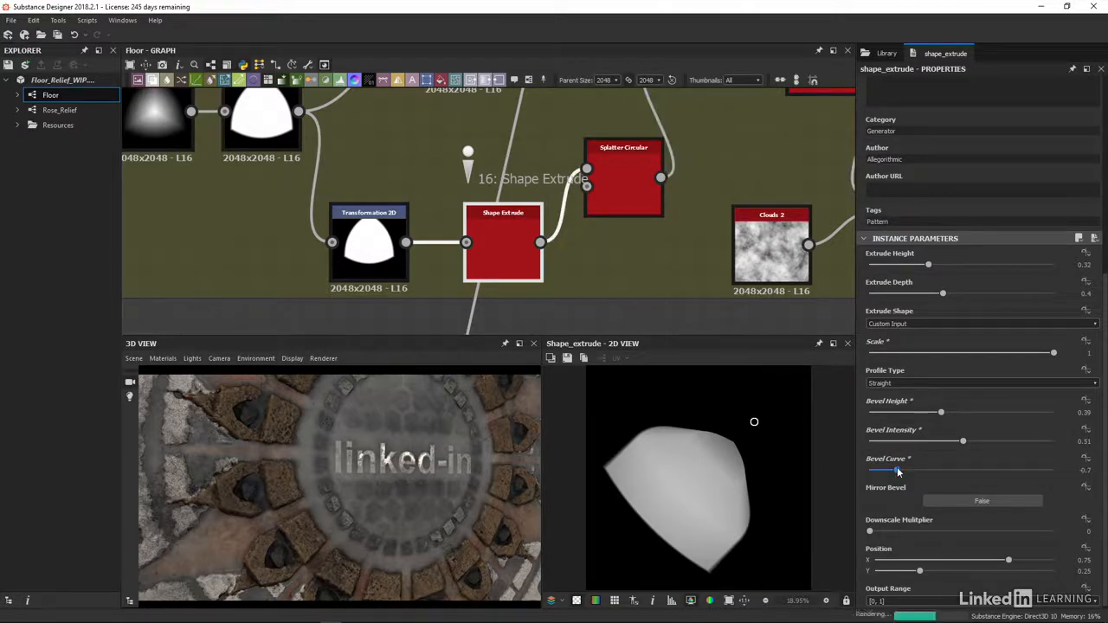
pyautogui.moveTo(941, 413); pyautogui.dragTo(1013, 413)
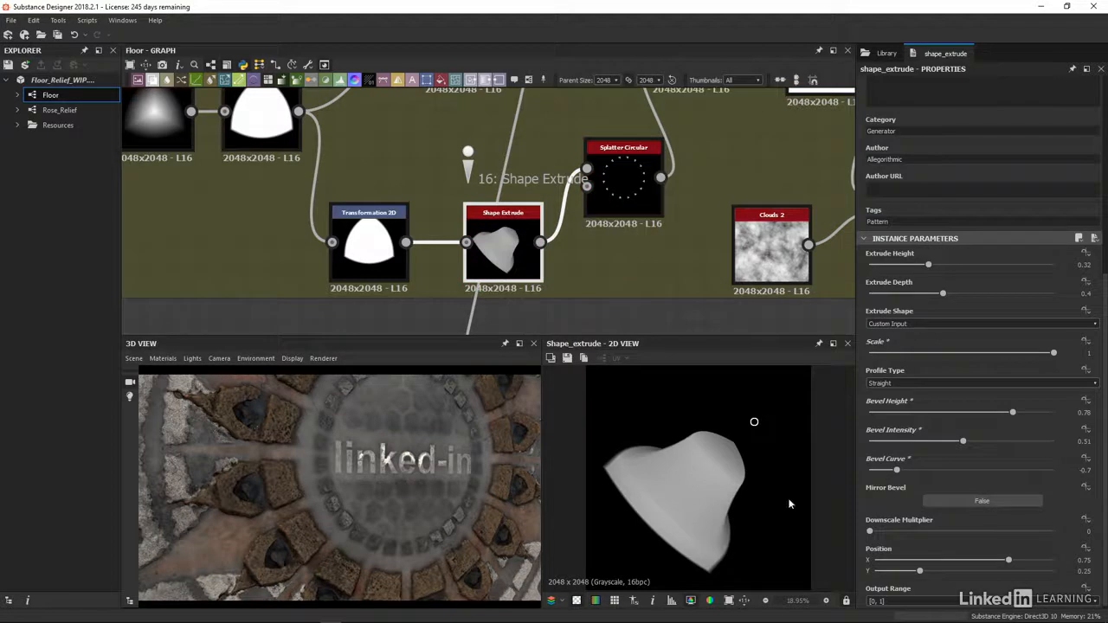
pyautogui.click(990, 470)
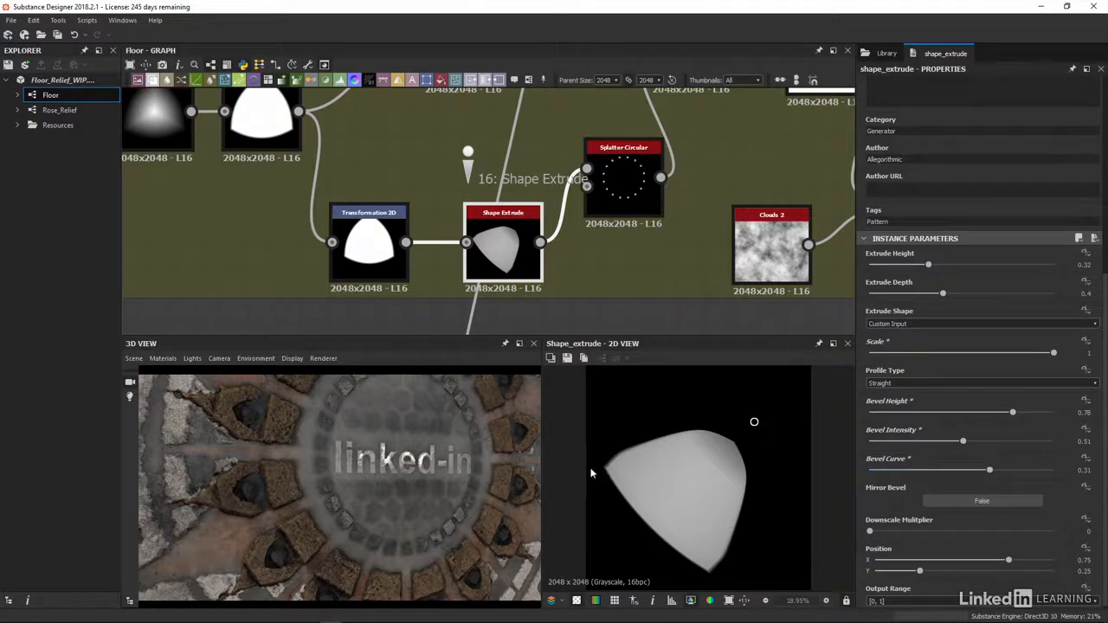
# Set Shape Extrude's Bevel Height to 0.34, Bevel Intensity to 0.22 and Bevel Curve to -0.98
pyautogui.click(1082, 412)
pyautogui.write('0.34')
pyautogui.press('Tab')
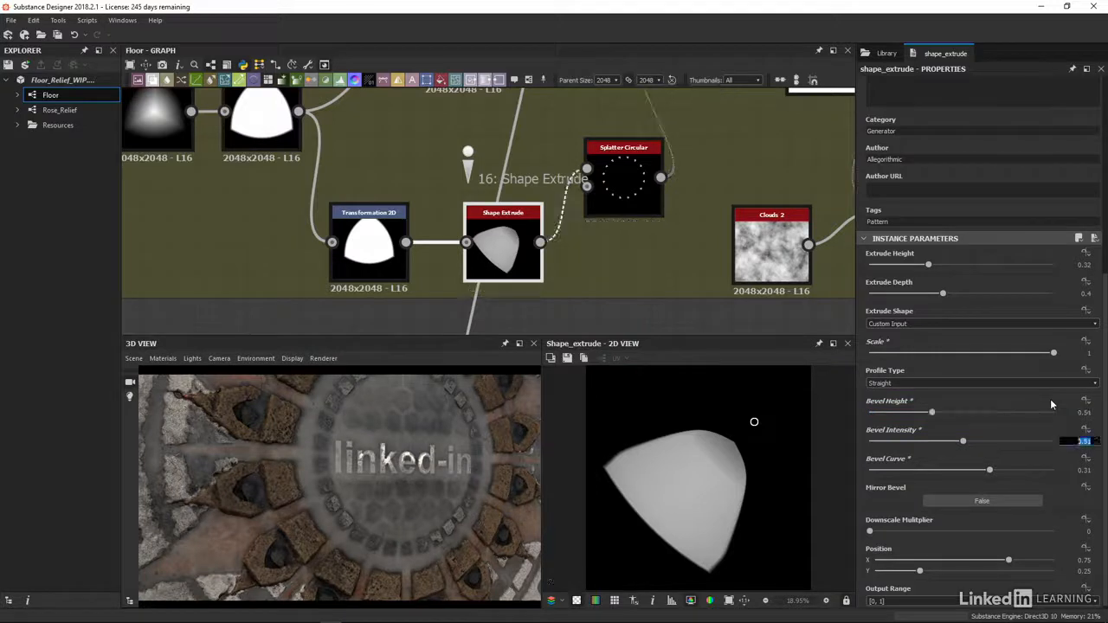
pyautogui.write('0.22')
pyautogui.press('Return')
pyautogui.press('Tab')
pyautogui.write('-0.98')
pyautogui.press('Return')
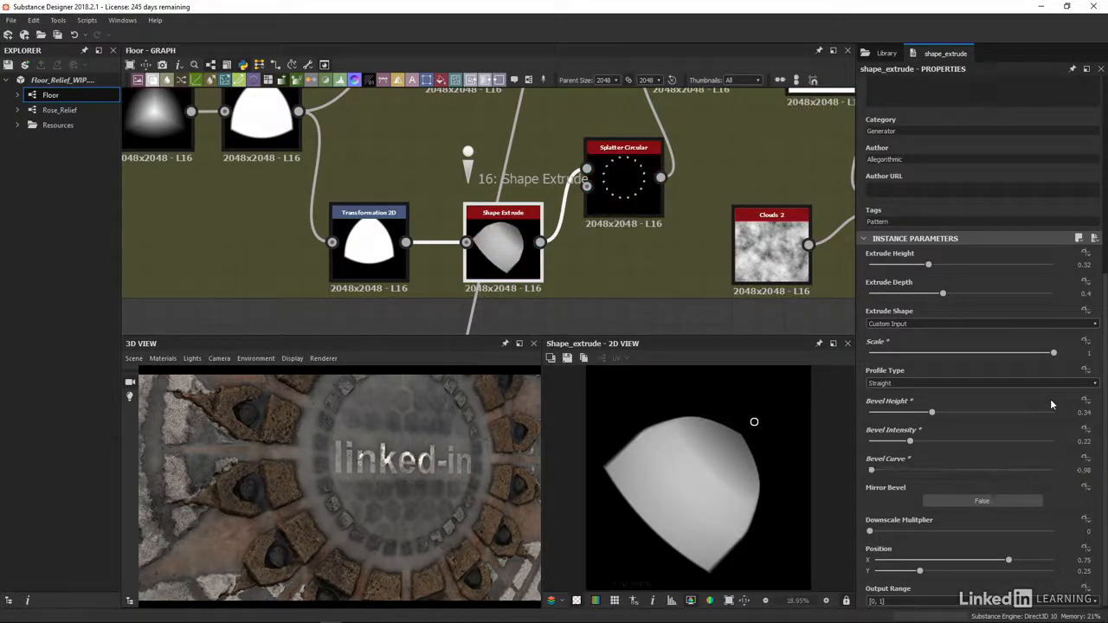
# Turn on Mirror Bevel for the Shape Extrude node
pyautogui.click(1009, 502)
pyautogui.click(1009, 500)
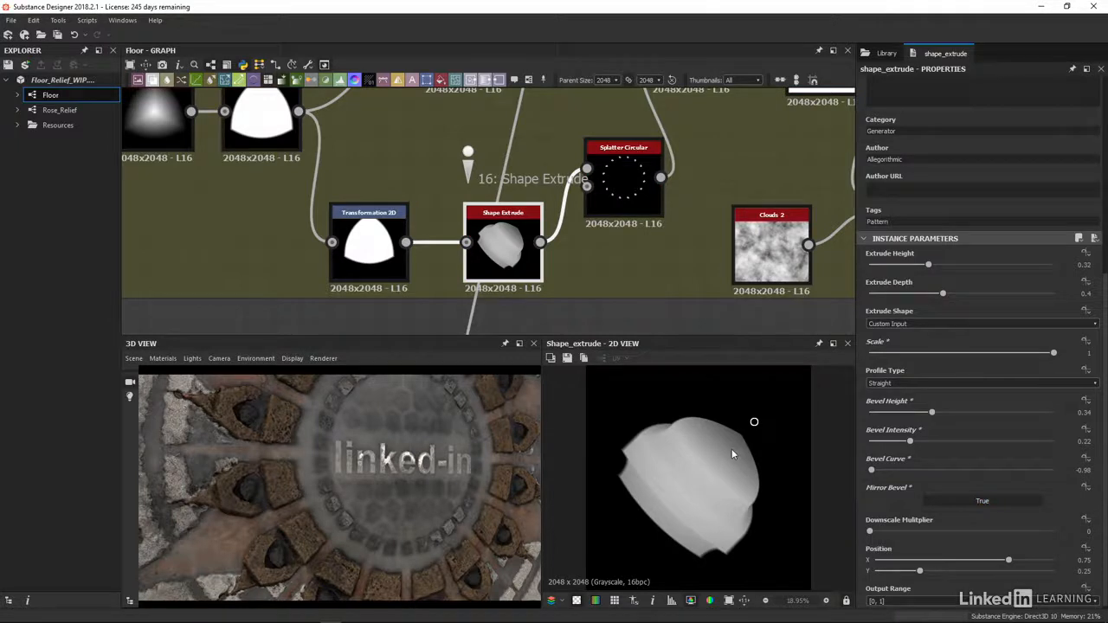
pyautogui.moveTo(1104, 481); pyautogui.dragTo(1104, 484)
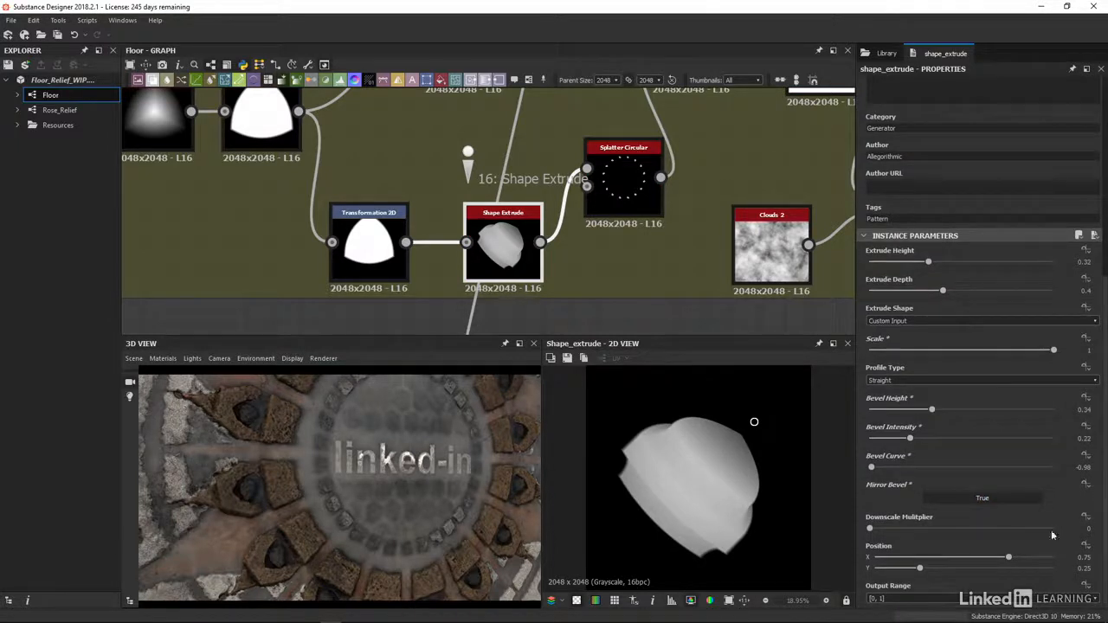
# Turn the extruded shape upright by setting its Position to X 0.5 and Y 0.2
pyautogui.moveTo(754, 422); pyautogui.dragTo(704, 451)
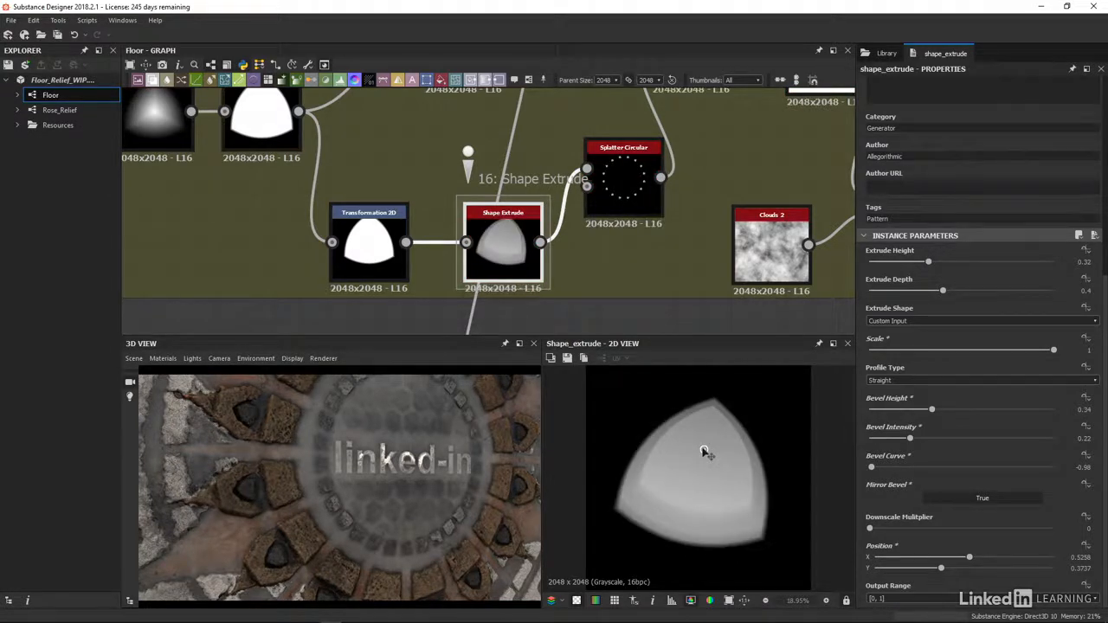
pyautogui.doubleClick(1079, 557)
pyautogui.moveTo(1074, 558); pyautogui.dragTo(1097, 559)
pyautogui.write('0.')
pyautogui.press('Tab')
pyautogui.write('0.2')
pyautogui.press('Return')
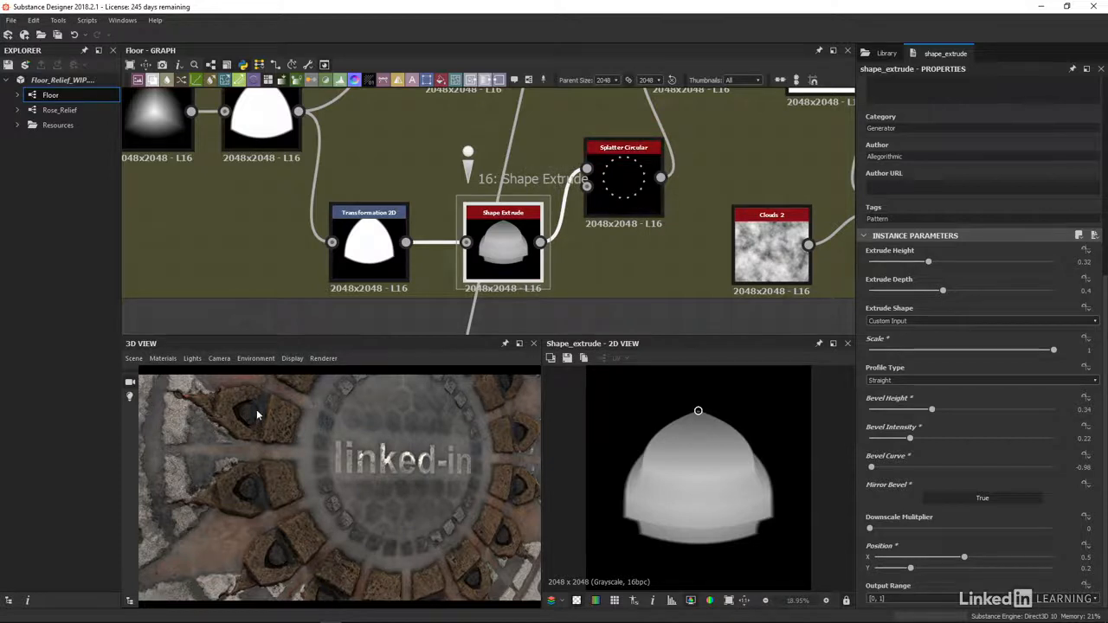
# Examine one of the extruded shapes around the floor medallion up close in the 3D view
pyautogui.scroll(5, 249, 420)
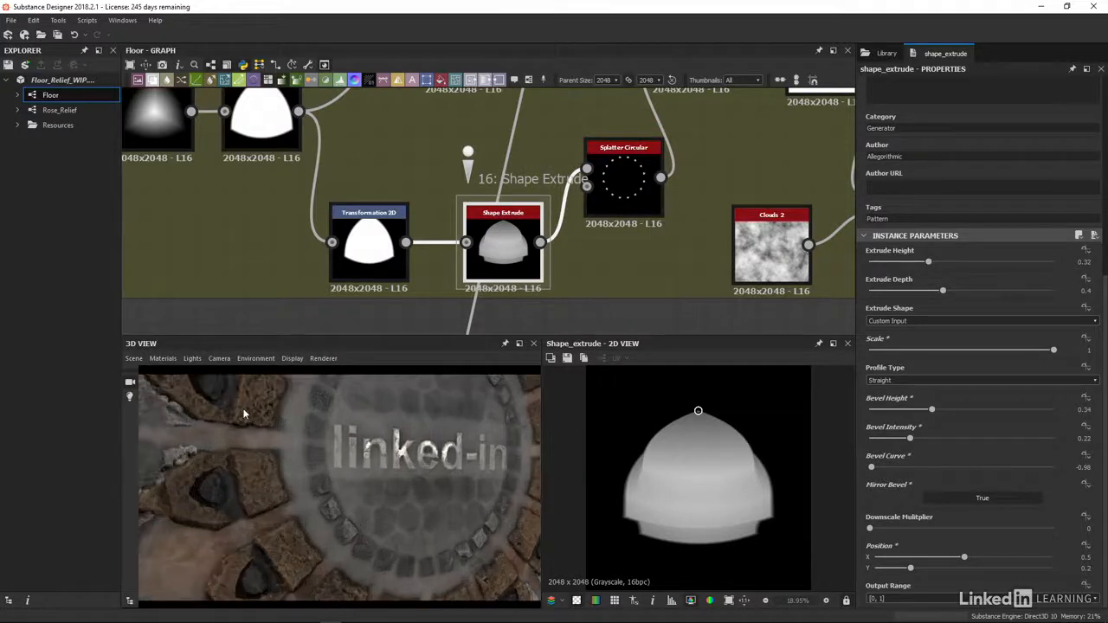
pyautogui.moveTo(246, 419); pyautogui.dragTo(280, 470, button='middle')
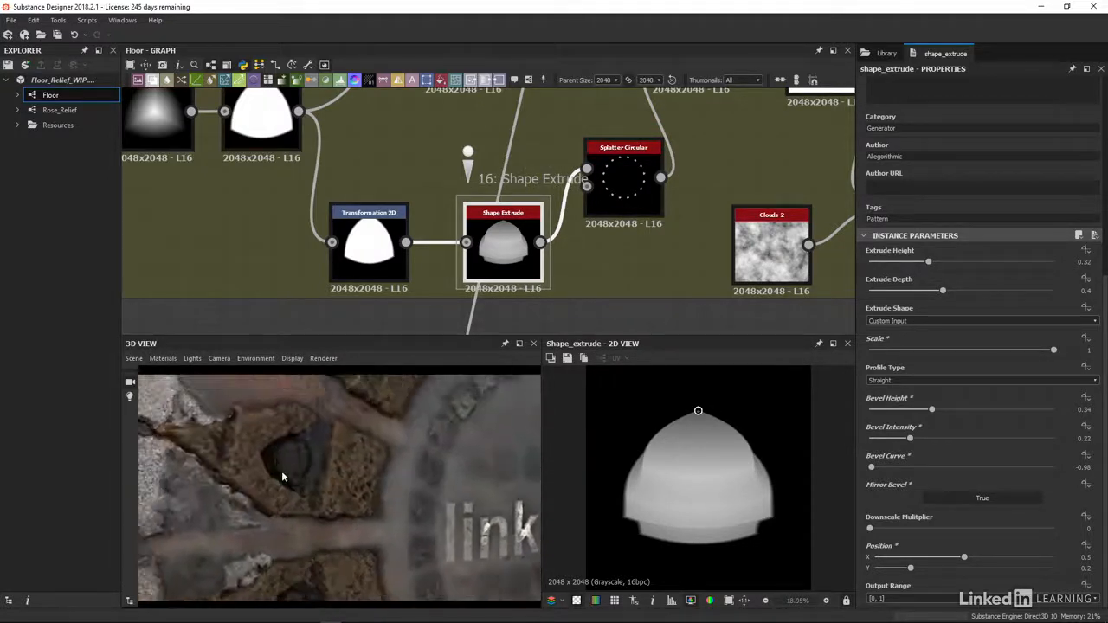